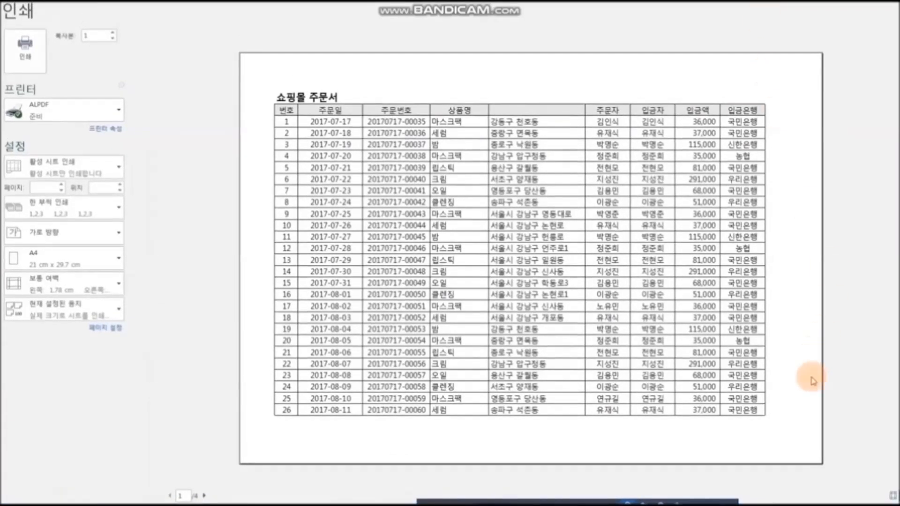
Show the margin guides in the print preview and apply the narrow margins preset to the order sheet.
click(891, 497)
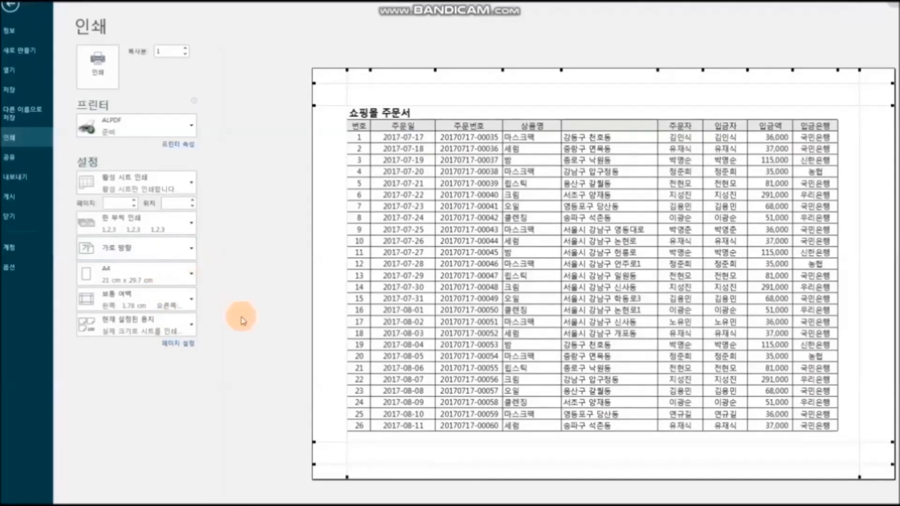
click(190, 305)
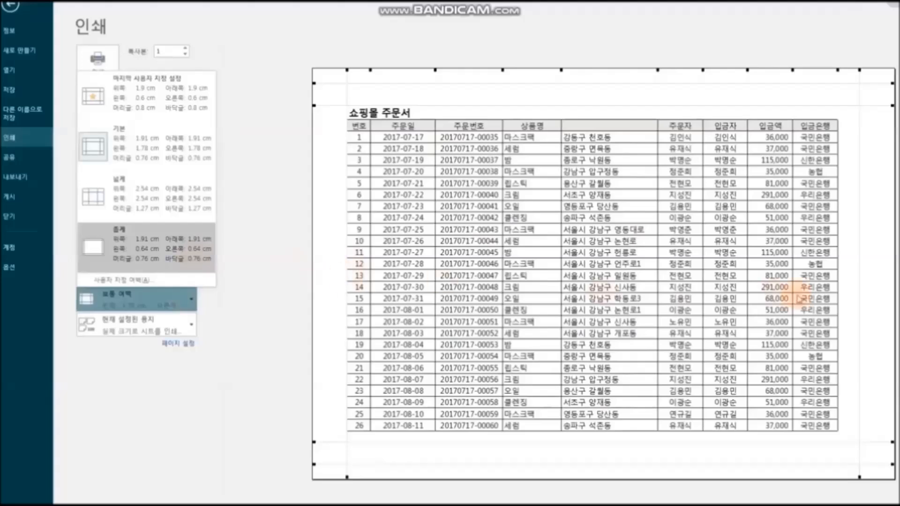
click(177, 249)
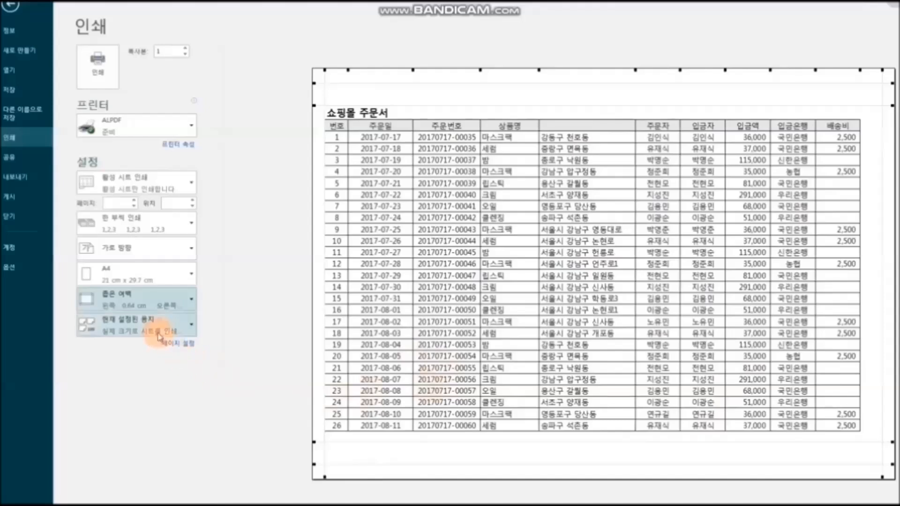
Try the one-page print scaling options: fit all columns, fit all rows, and fit the entire sheet.
click(189, 331)
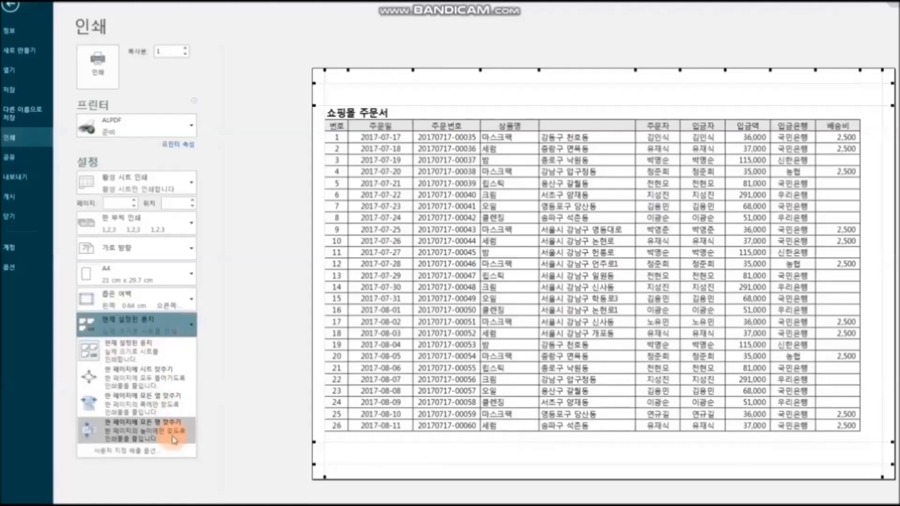
click(181, 413)
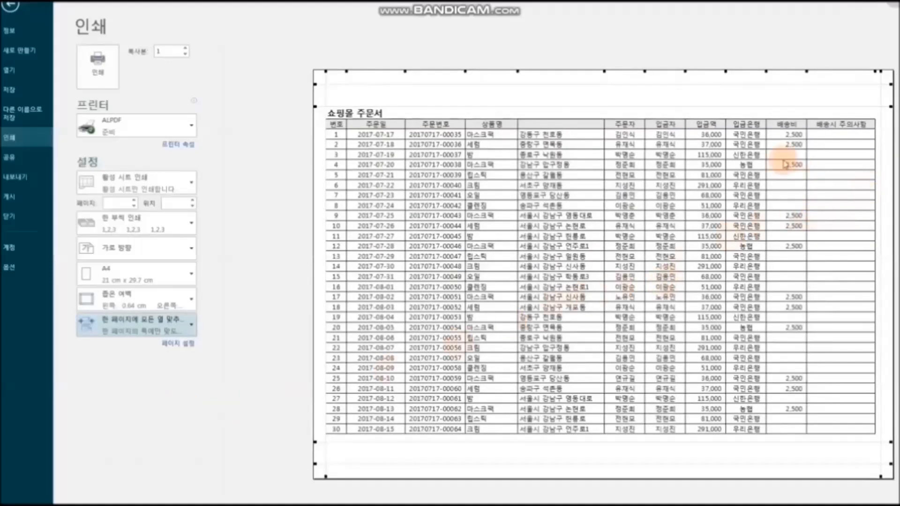
click(175, 333)
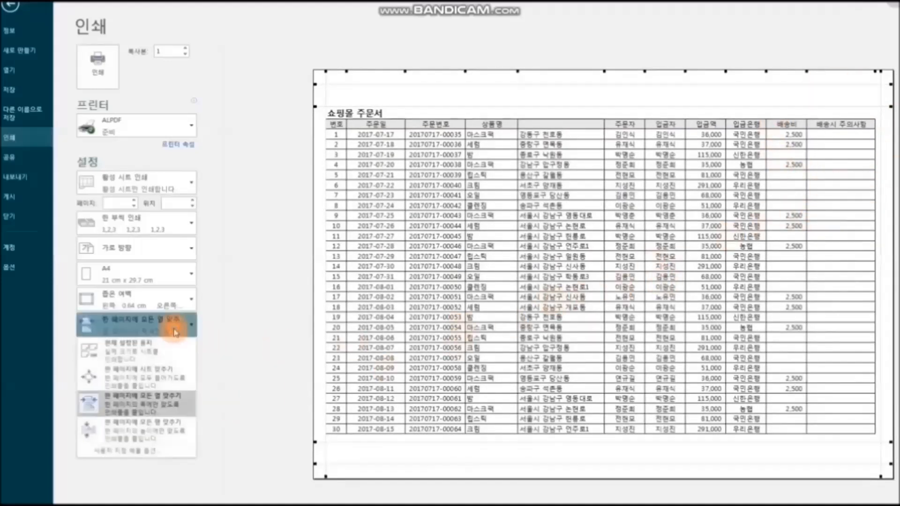
click(180, 427)
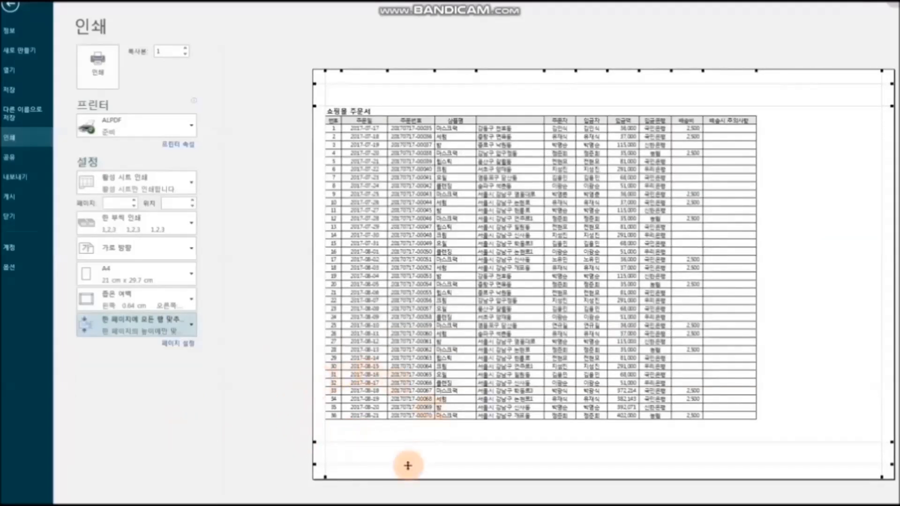
click(185, 326)
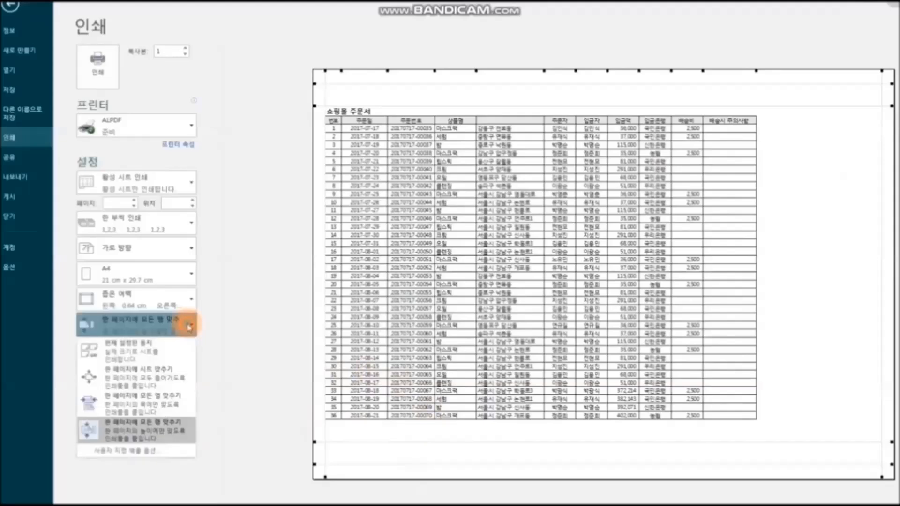
click(185, 378)
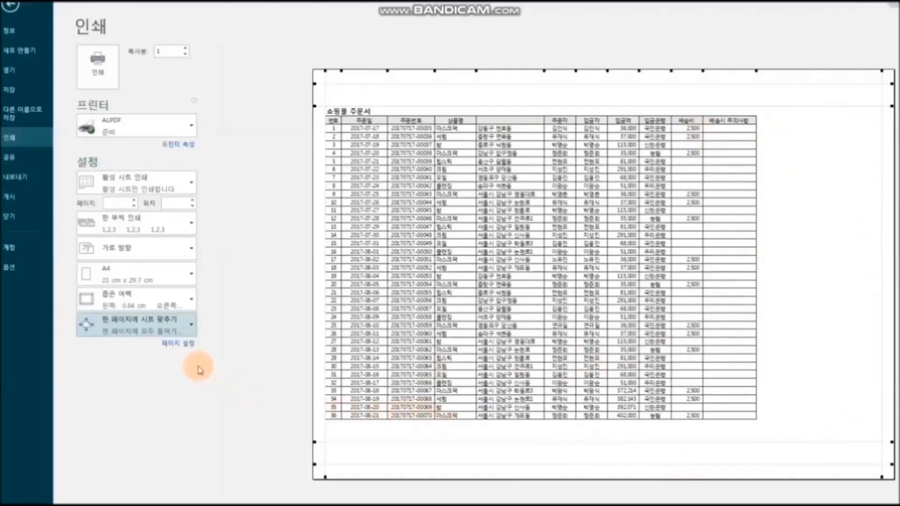
Switch the page setup from automatic fitting to a custom print scale of 85%.
click(186, 345)
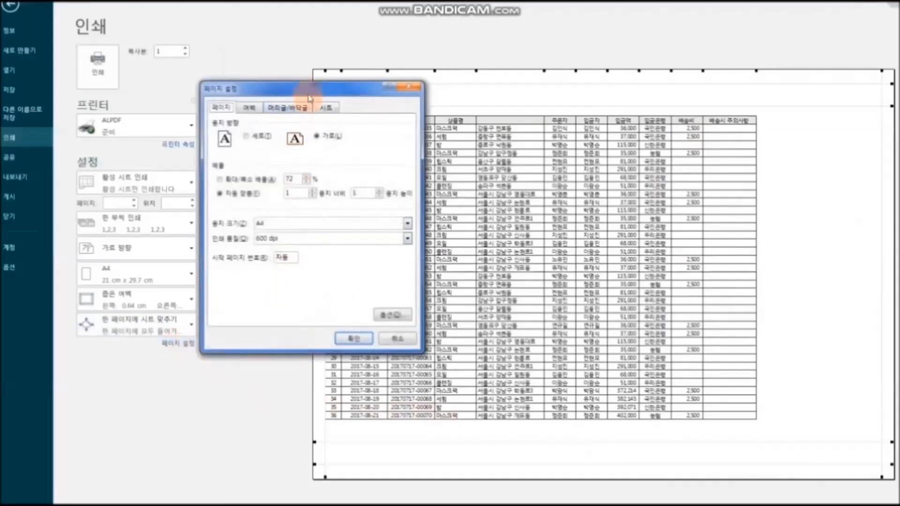
drag(308, 94, 182, 84)
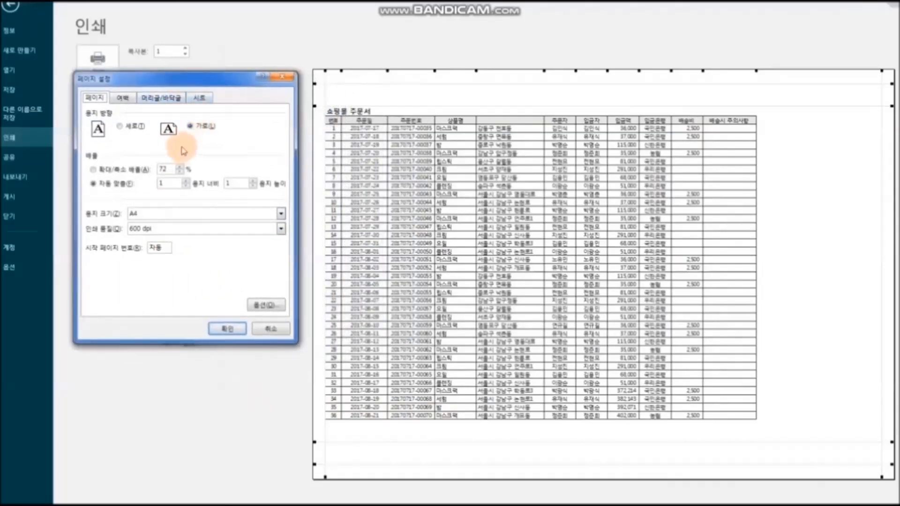
click(113, 169)
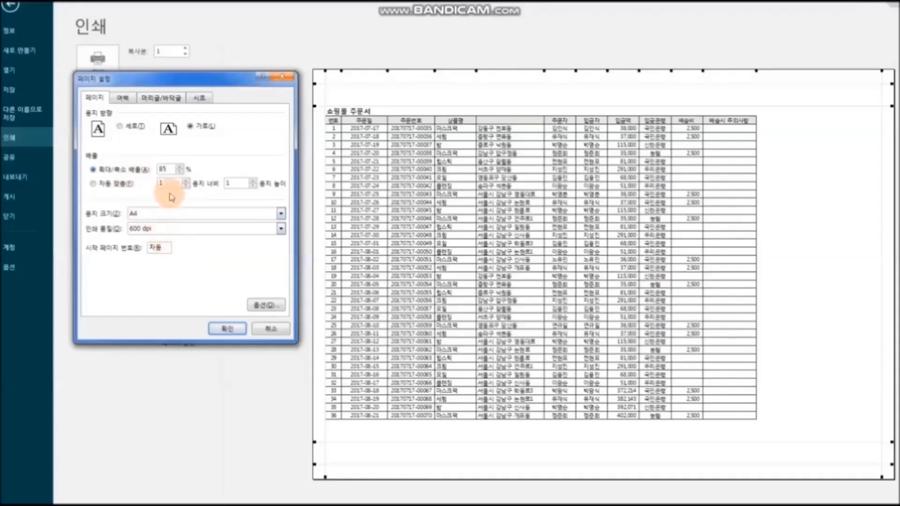
click(233, 330)
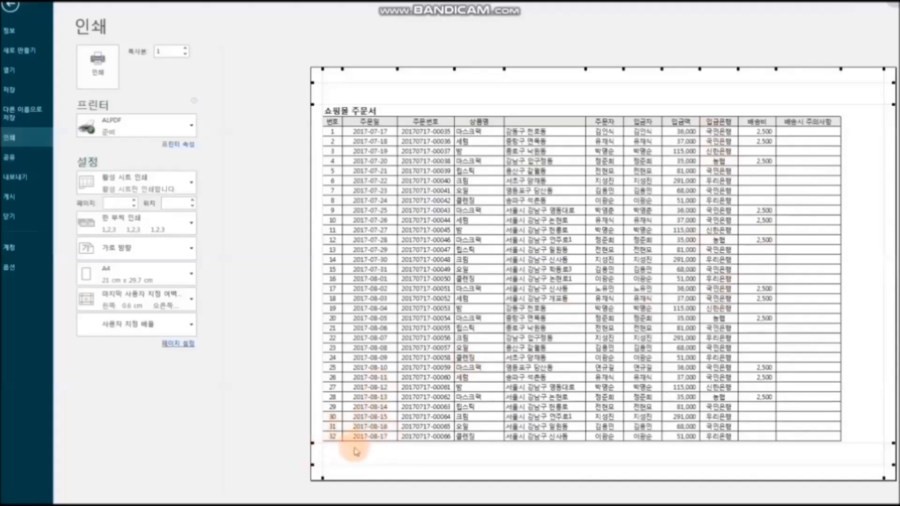
Set the top and bottom page margins to 1 cm and center the printout horizontally on the page.
click(178, 344)
click(123, 99)
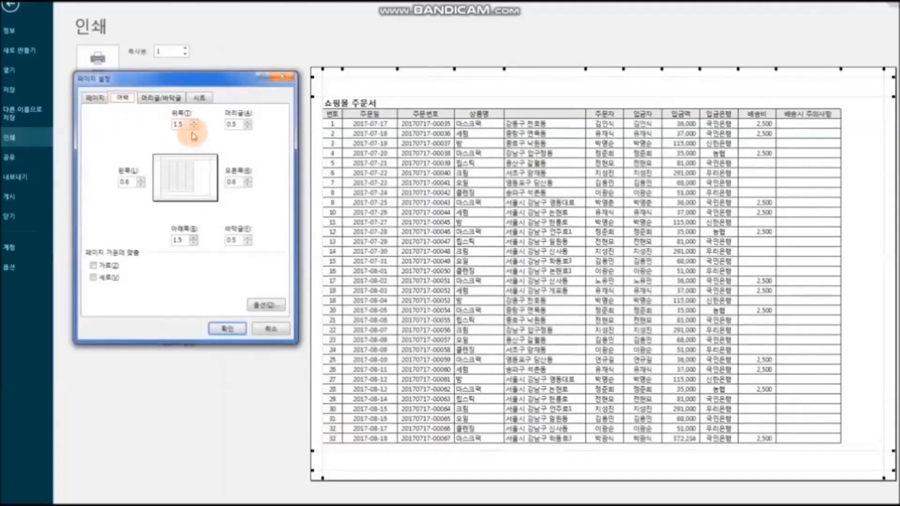
drag(184, 124, 157, 126)
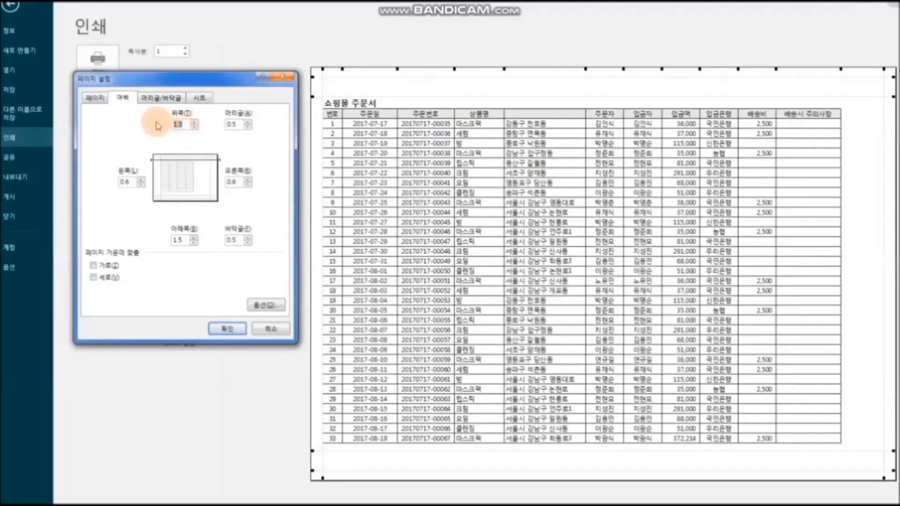
drag(182, 240, 146, 242)
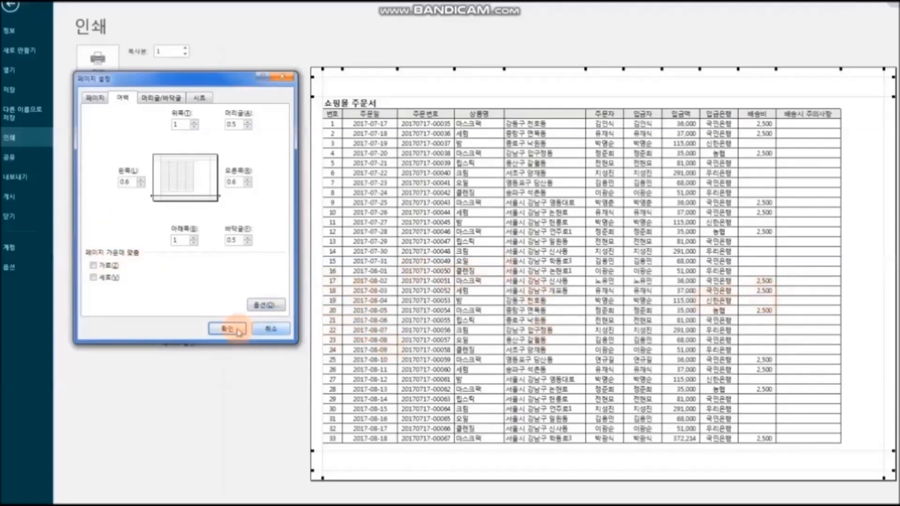
click(101, 271)
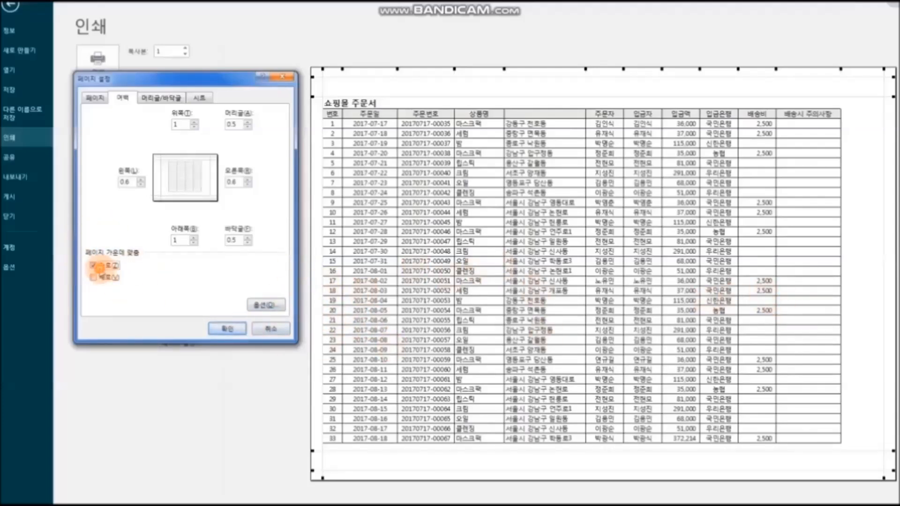
click(235, 329)
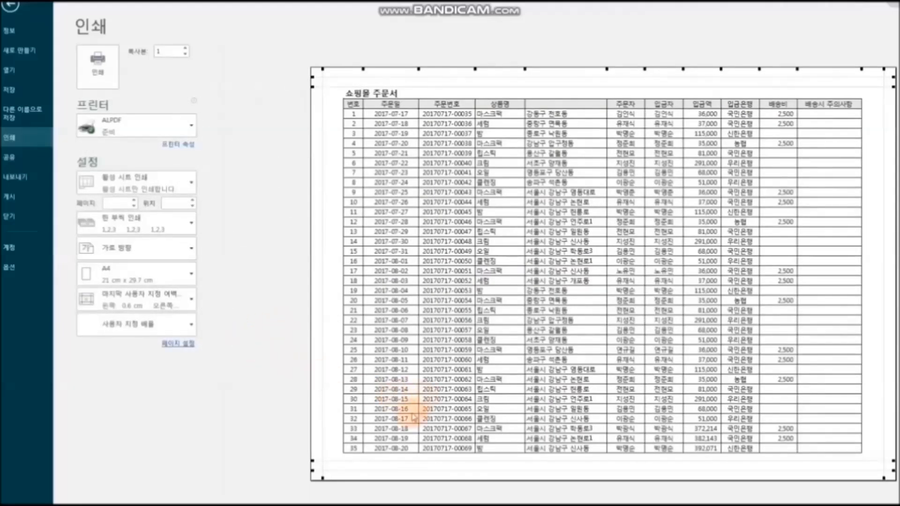
Set the top and bottom page margins to 0.8 cm in the page setup.
click(179, 343)
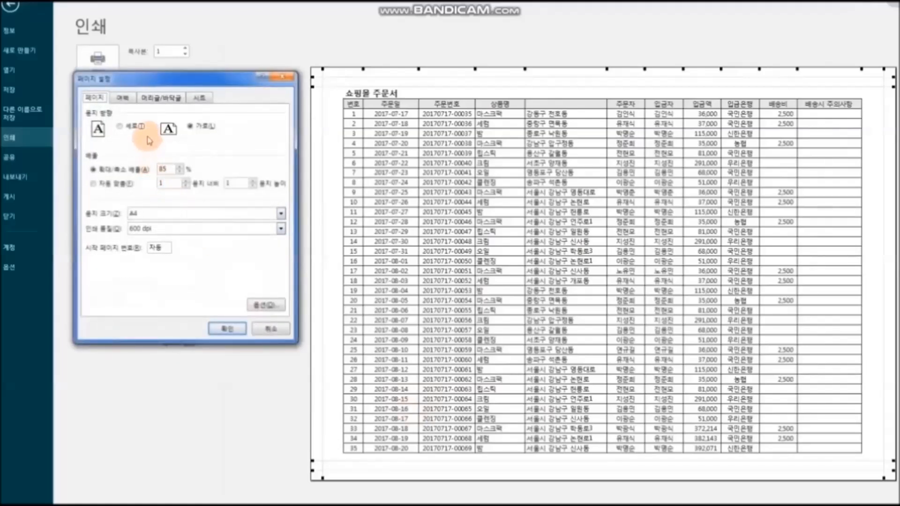
click(122, 97)
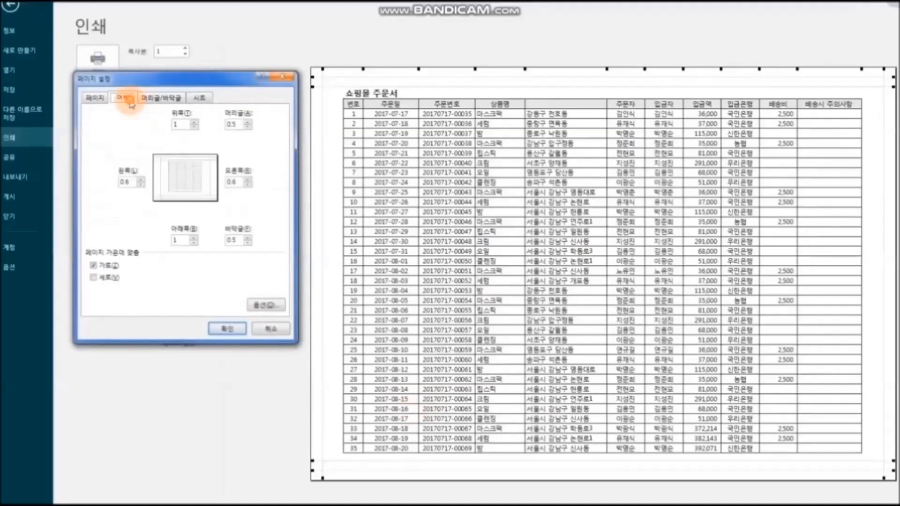
double_click(178, 125)
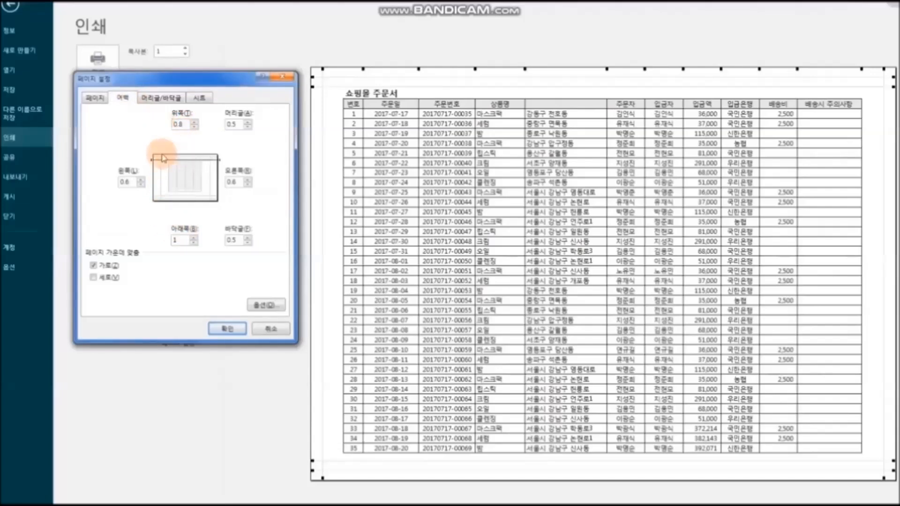
double_click(178, 240)
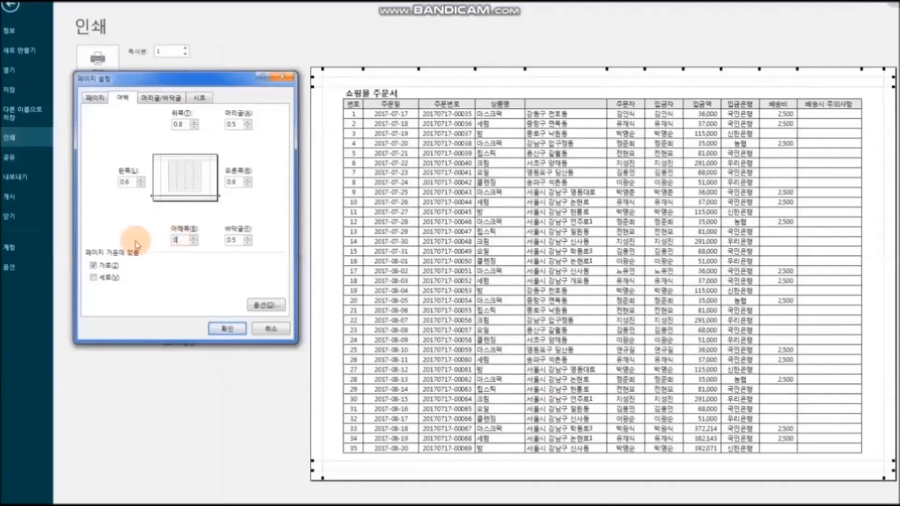
click(227, 329)
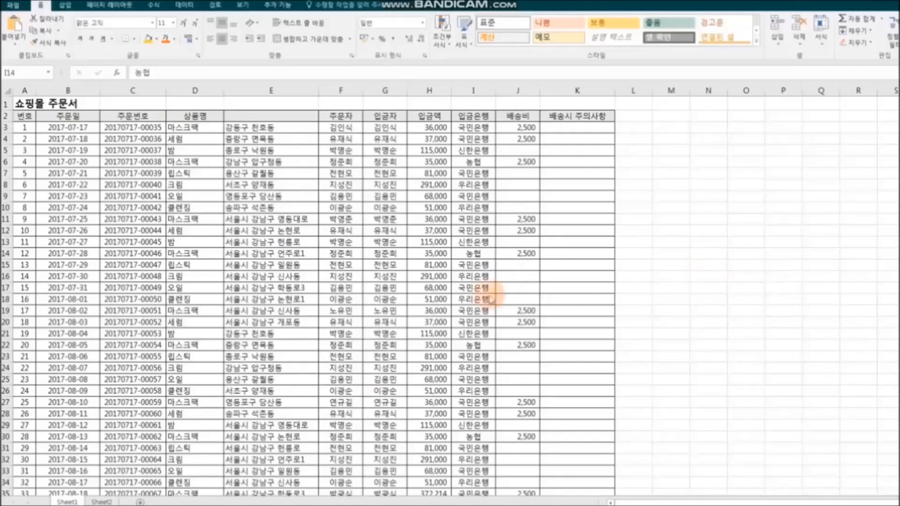
Look over the order list down to its last rows and select the cell range A1:F17.
scroll(680, 349, down, 1)
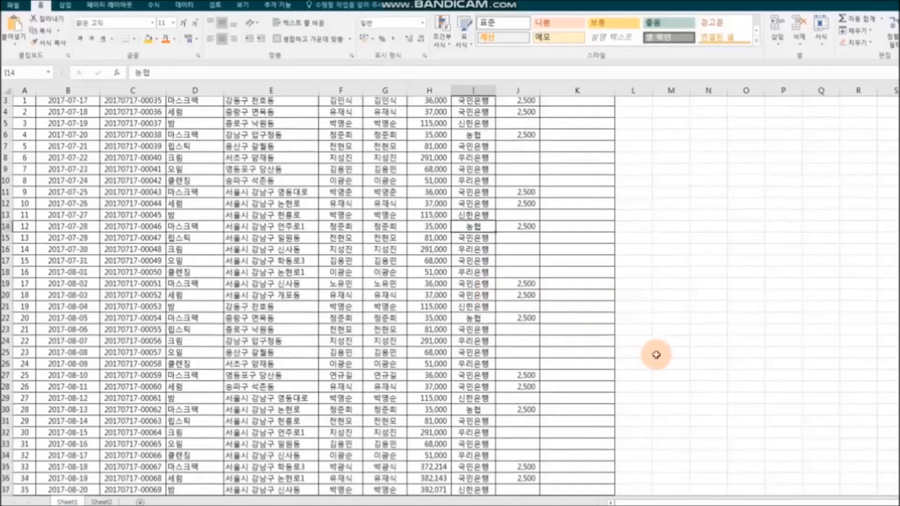
scroll(710, 367, down, 1)
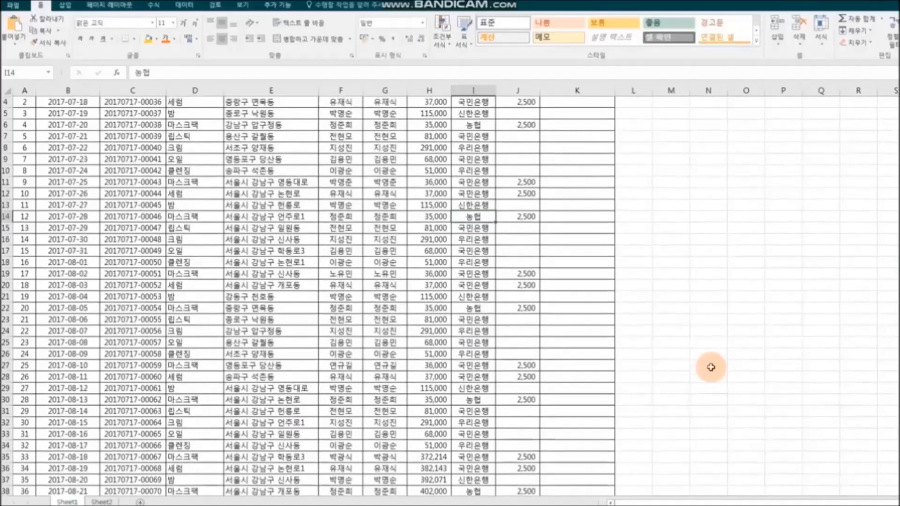
scroll(710, 367, up, 2)
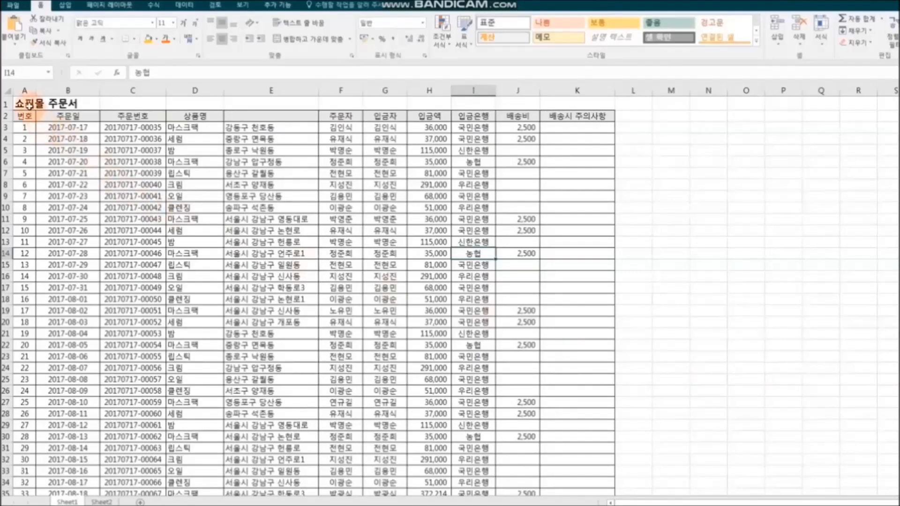
drag(24, 105, 345, 289)
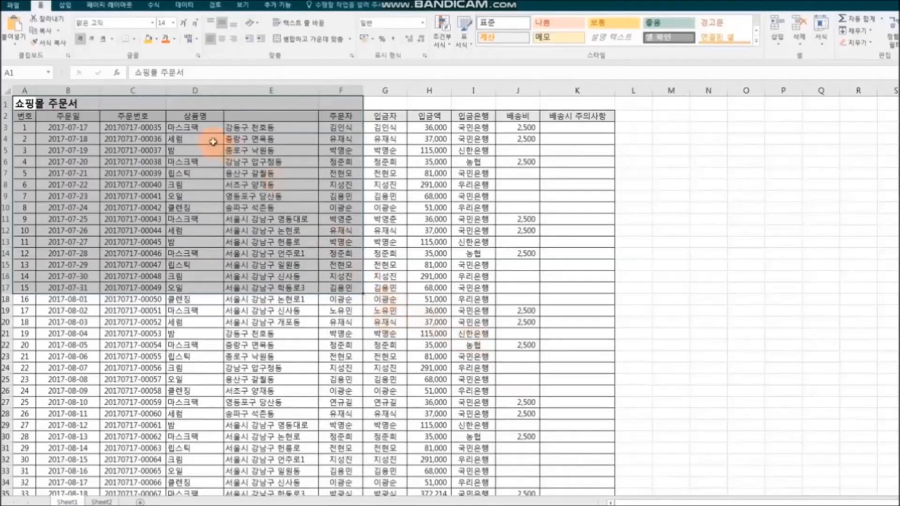
Configure the worksheet's page layout with normal margins, portrait orientation and A4 paper size.
click(118, 7)
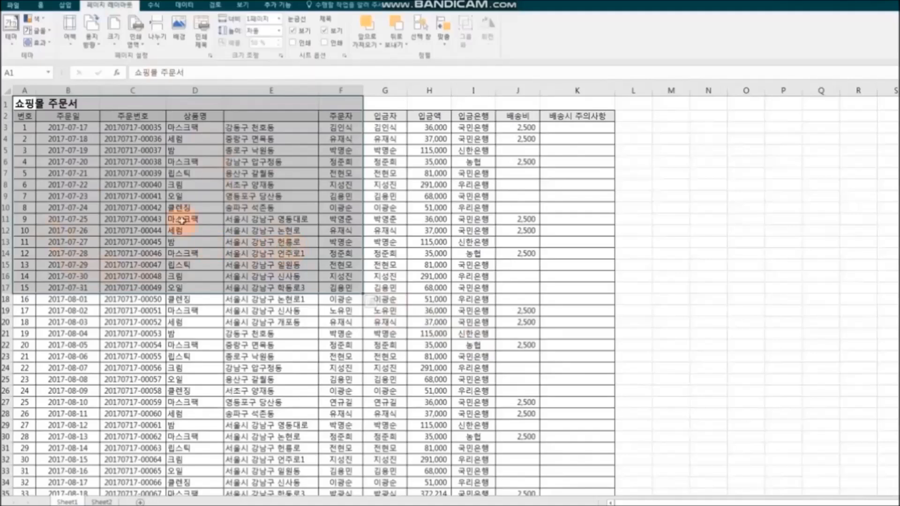
click(70, 43)
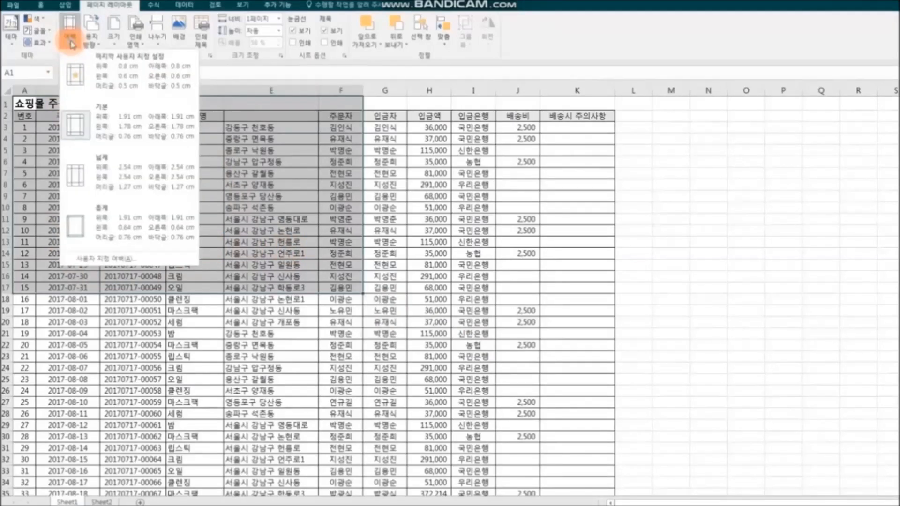
click(125, 130)
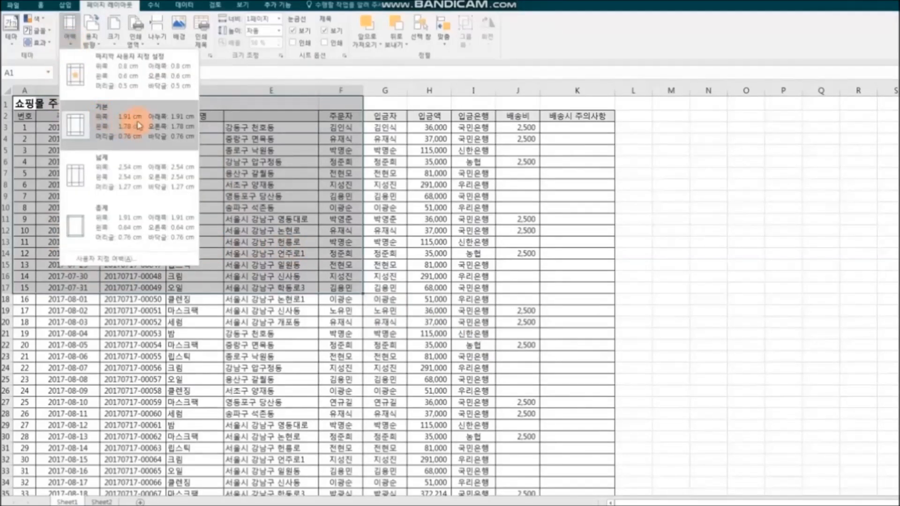
click(99, 45)
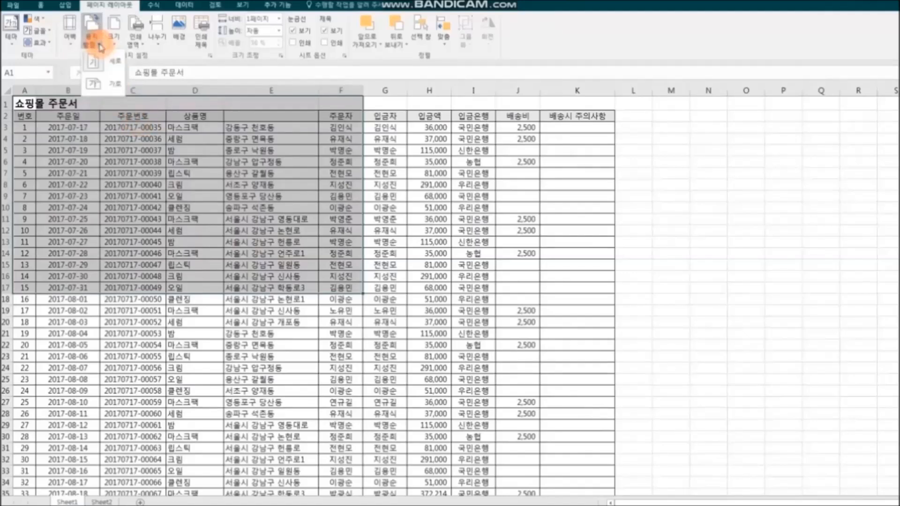
click(113, 63)
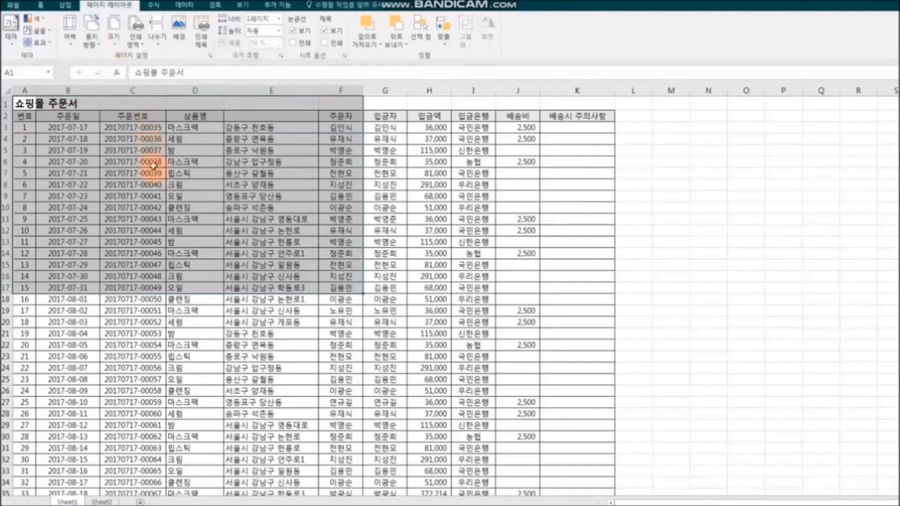
click(117, 46)
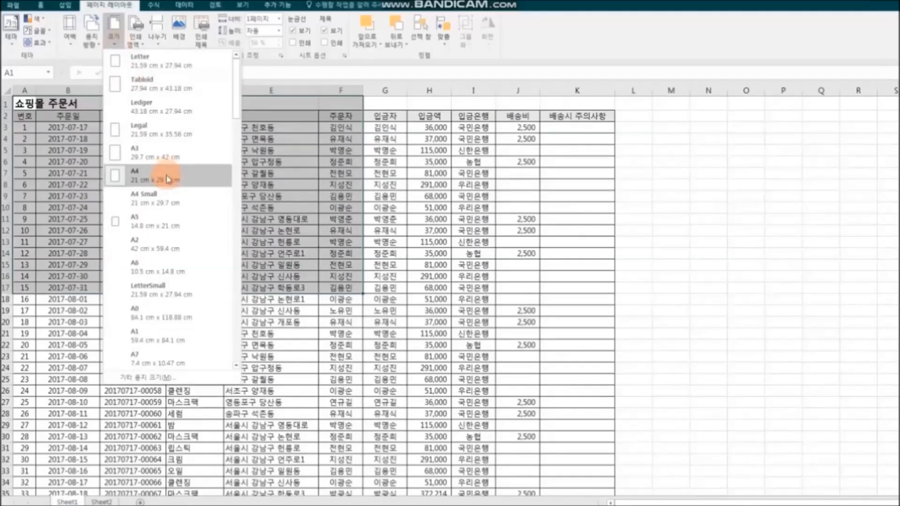
click(168, 178)
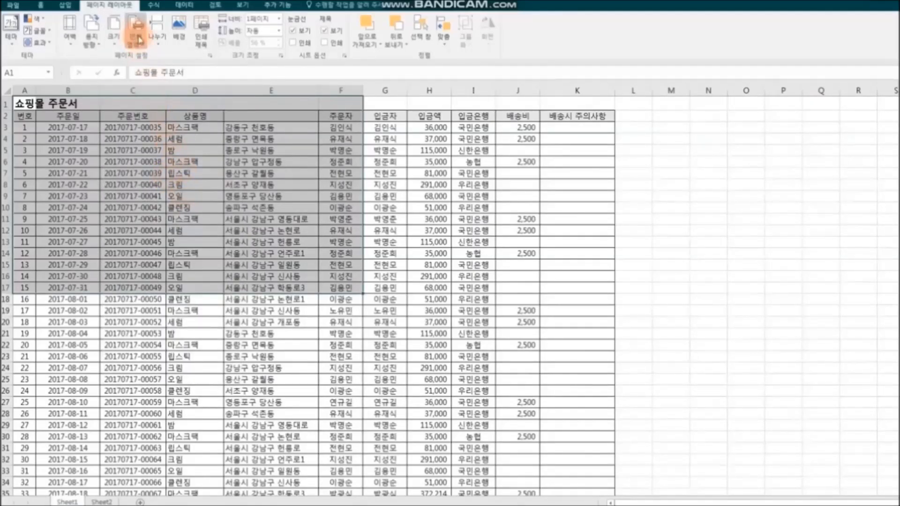
Set the selected range A1:F17 as the print area and preview the printout with its margin guides shown.
click(139, 39)
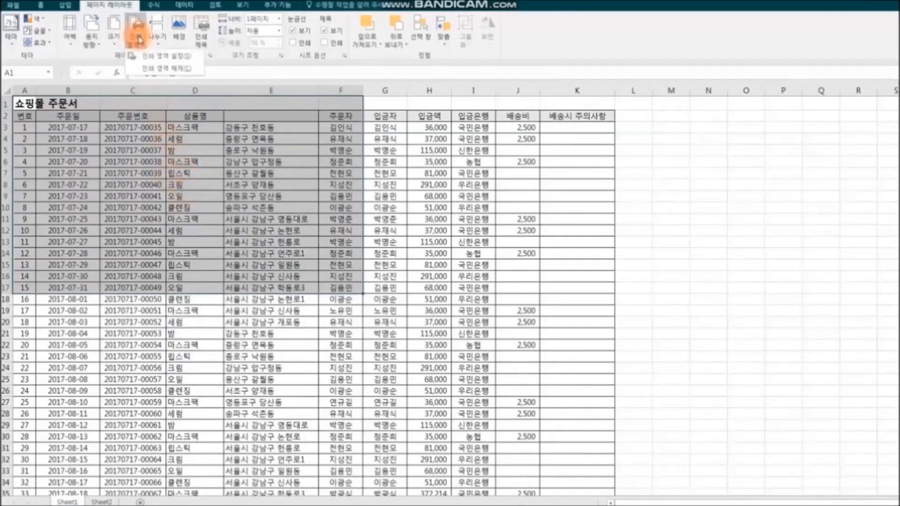
click(172, 57)
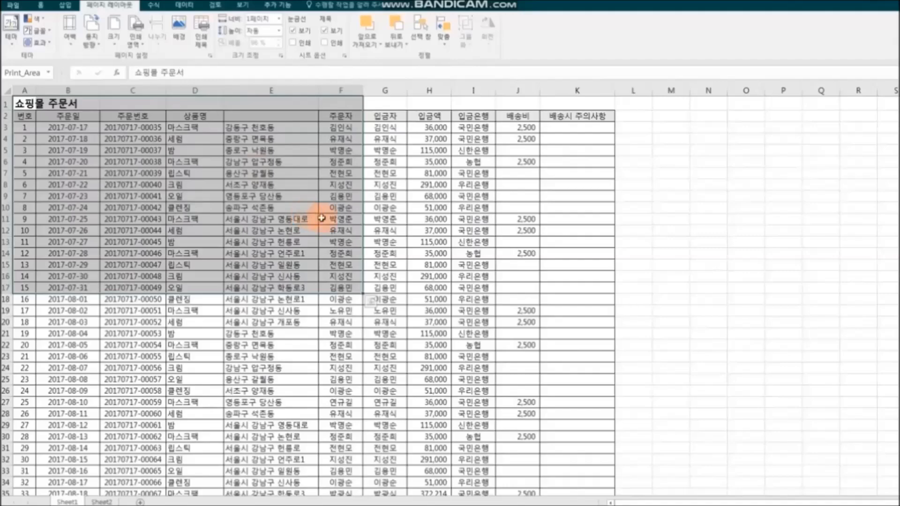
key(ctrl+p)
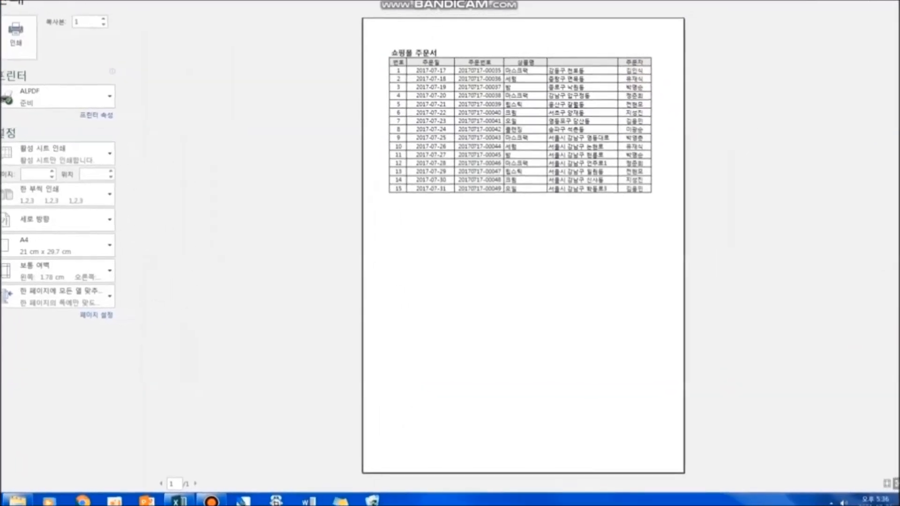
click(881, 485)
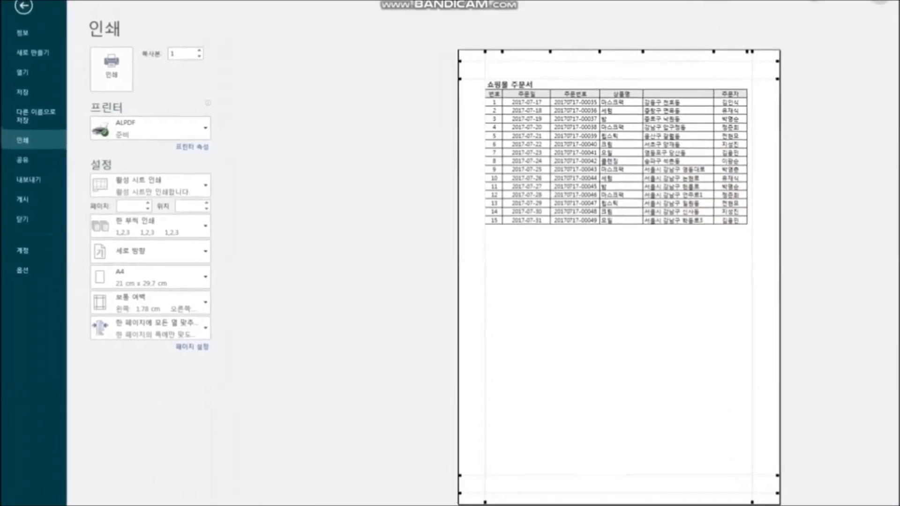
Center the order sheet's printout horizontally on the page through the page setup.
click(192, 350)
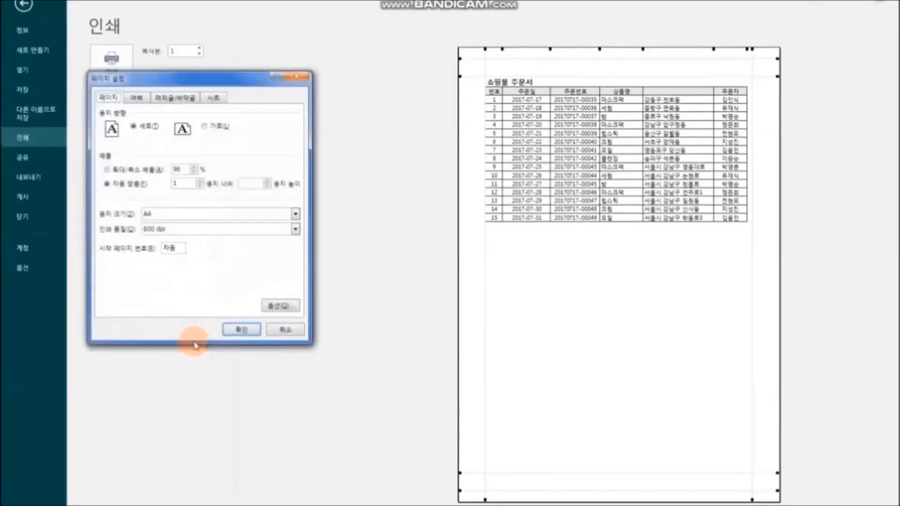
click(139, 100)
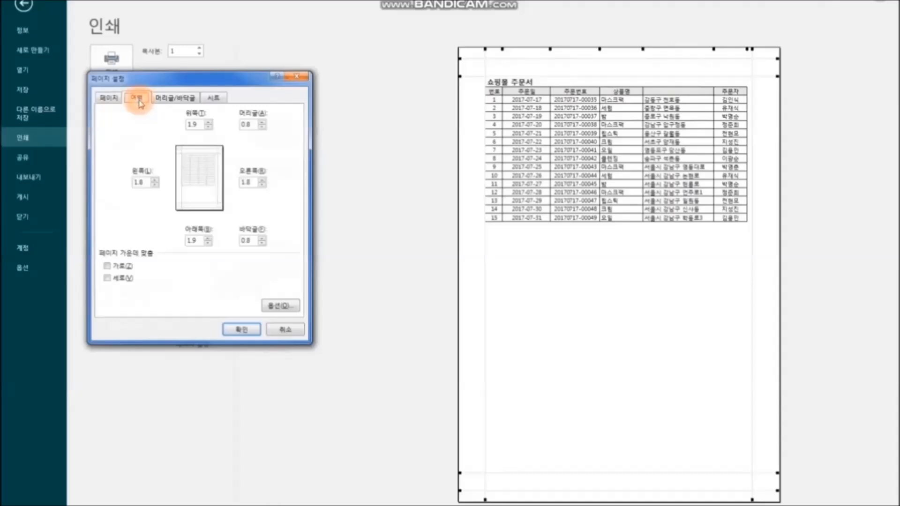
click(107, 265)
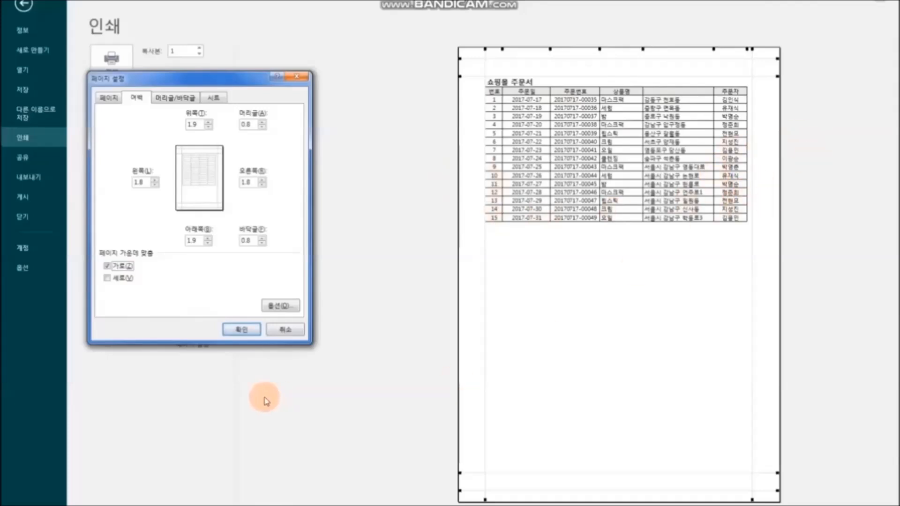
click(241, 331)
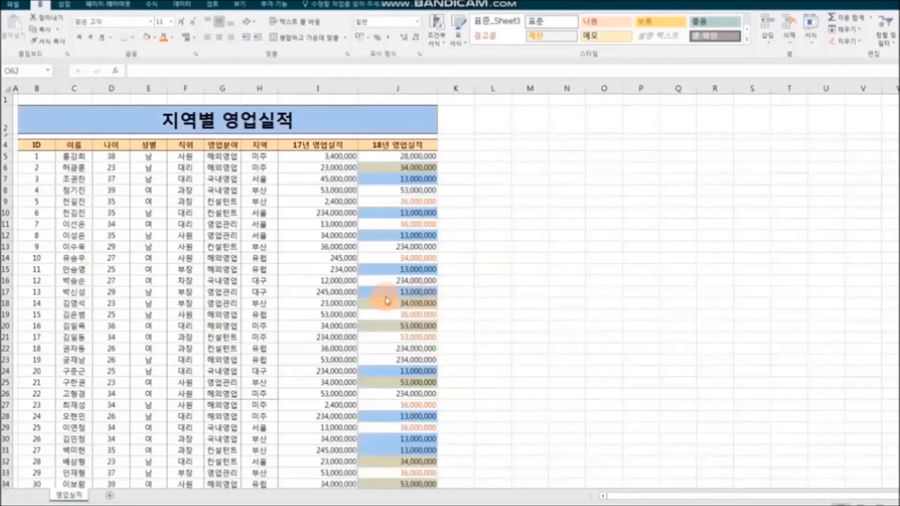
Examine the 지역별 영업실적 sheet down to its last rows and preview how it divides into printed pages.
click(309, 298)
click(464, 293)
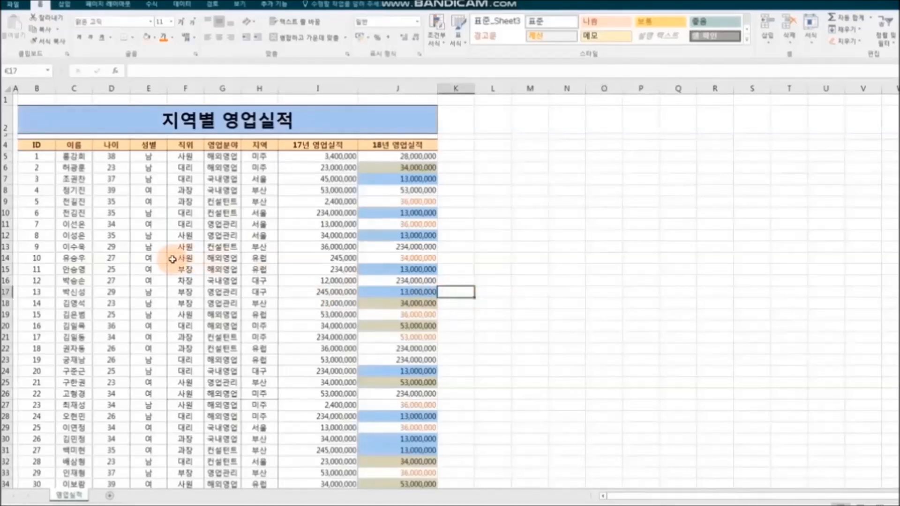
scroll(173, 259, down, 6)
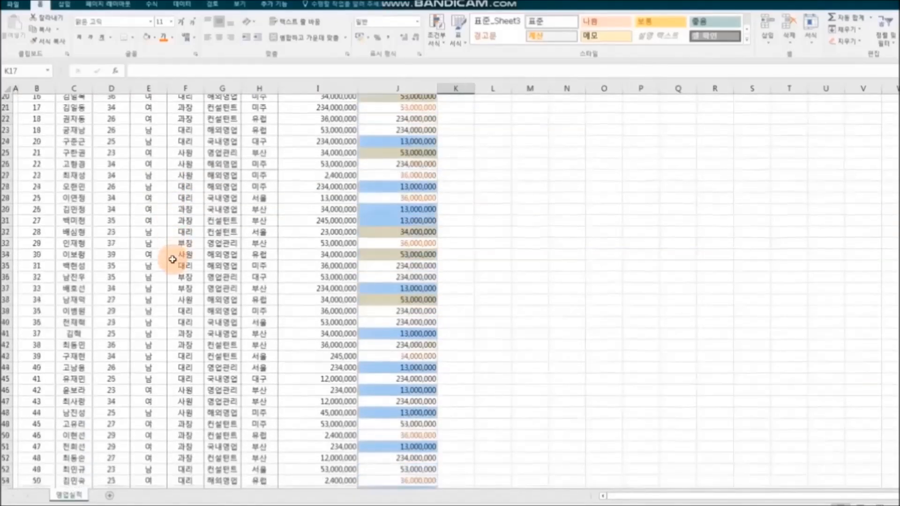
scroll(173, 260, down, 7)
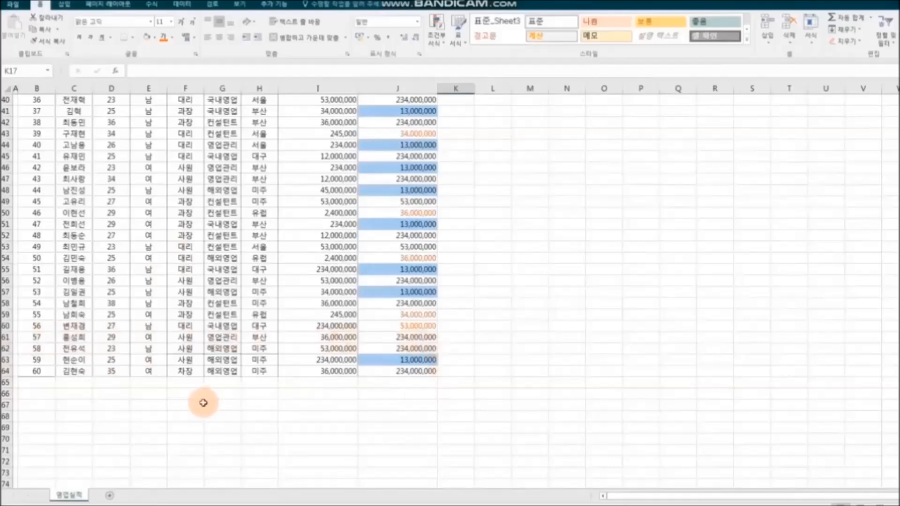
scroll(267, 423, up, 9)
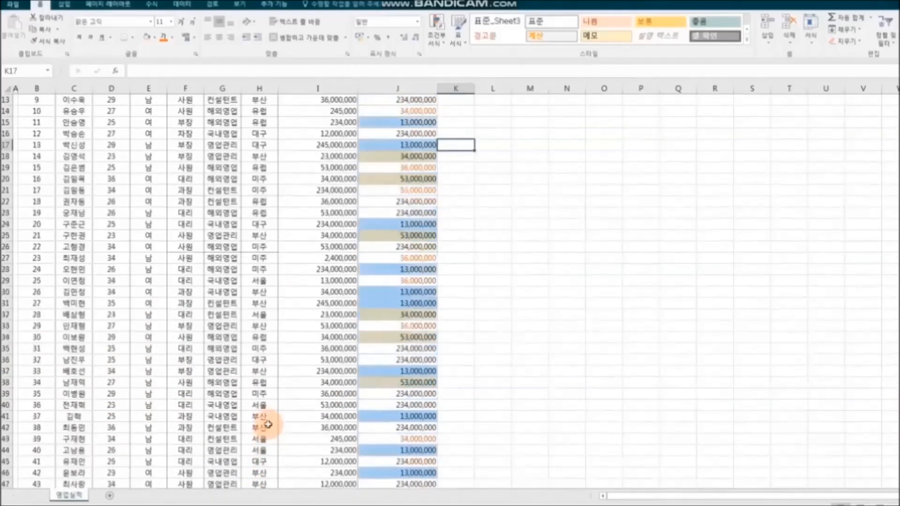
scroll(268, 424, up, 4)
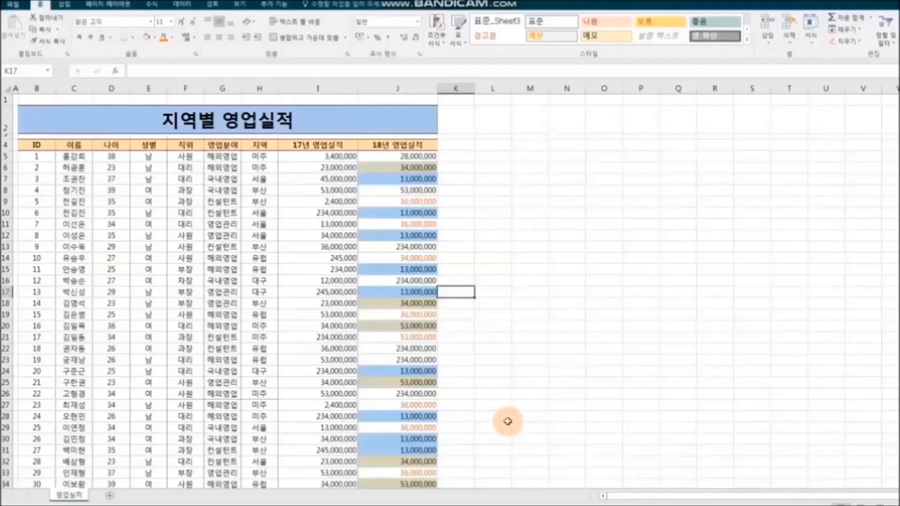
key(ctrl+p)
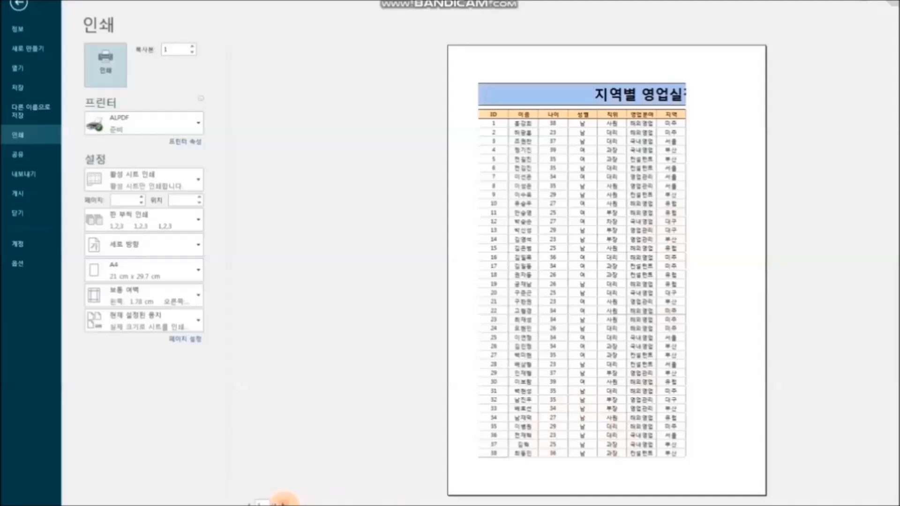
click(283, 503)
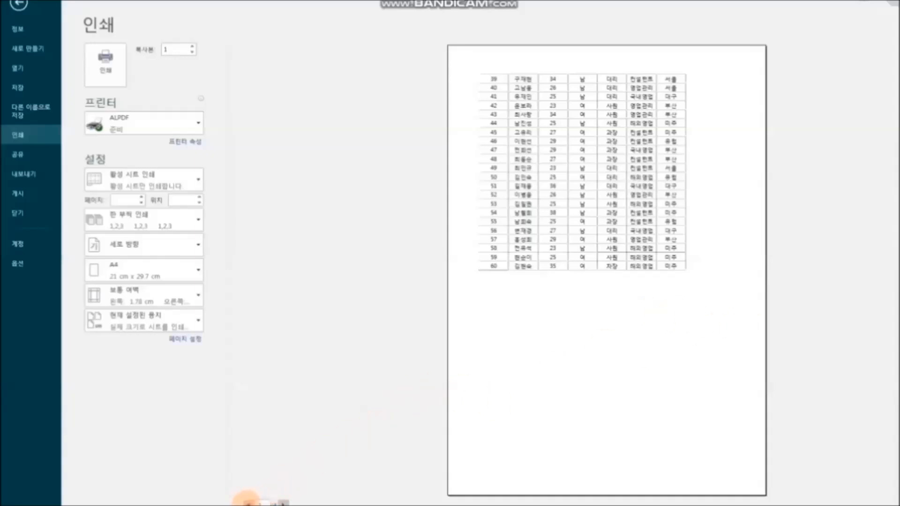
click(249, 501)
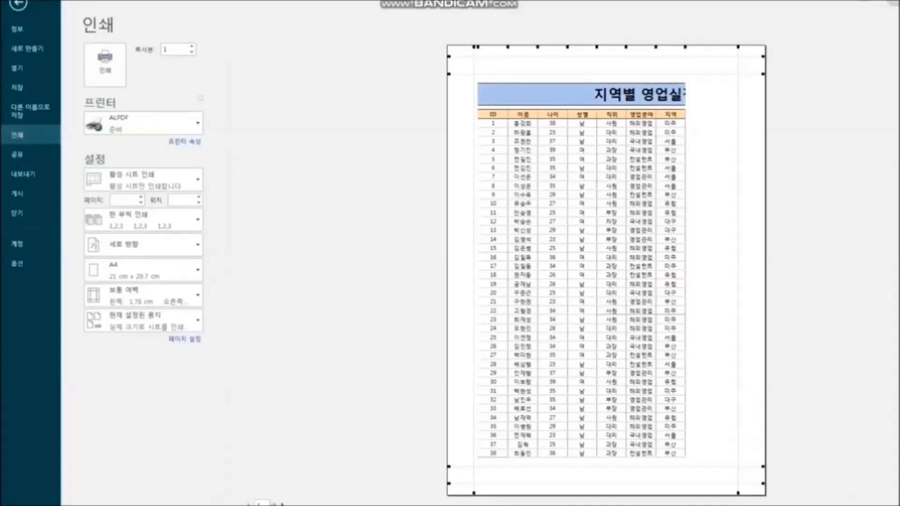
click(18, 5)
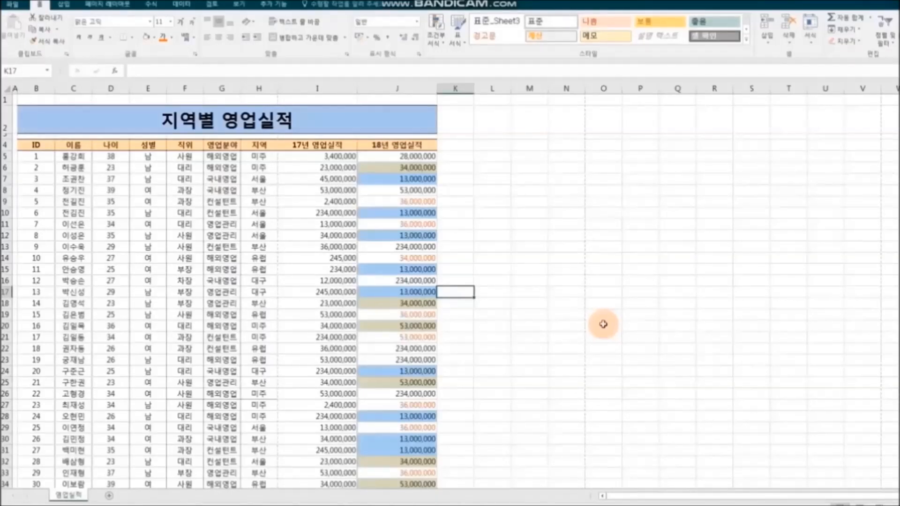
Switch the sales sheet to page break preview and move the vertical page break after column H to the outer edge of column J.
click(239, 6)
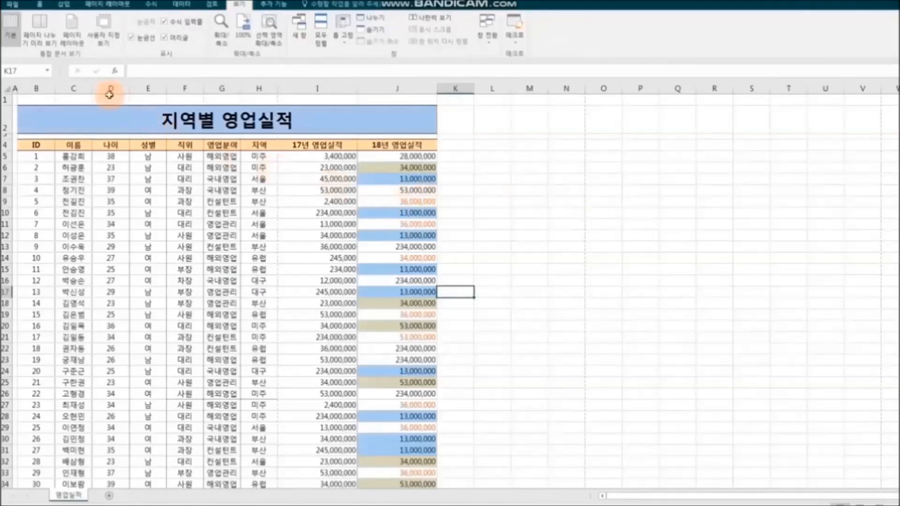
click(54, 43)
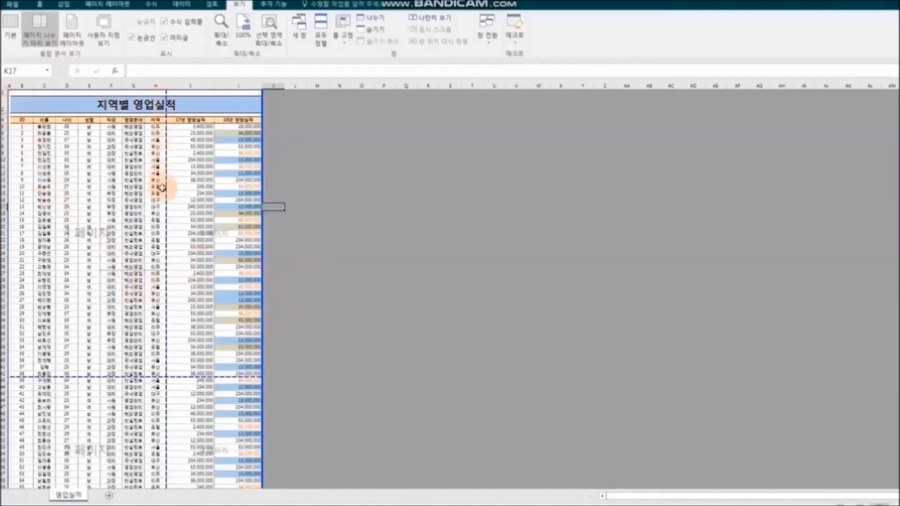
scroll(88, 337, down, 3)
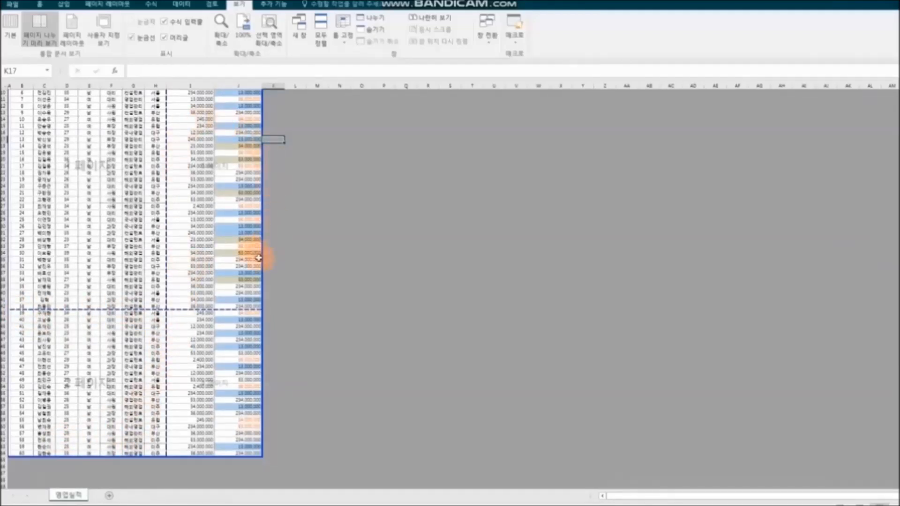
scroll(358, 373, up, 3)
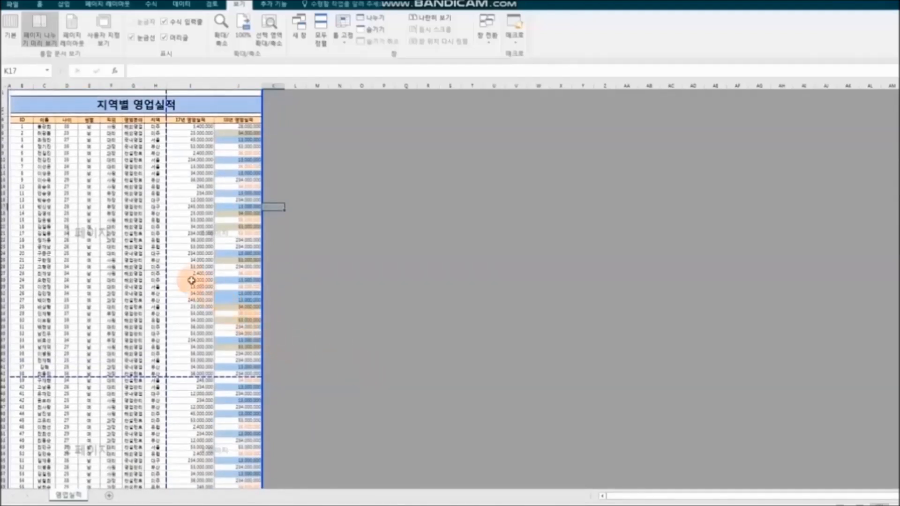
drag(166, 259, 257, 260)
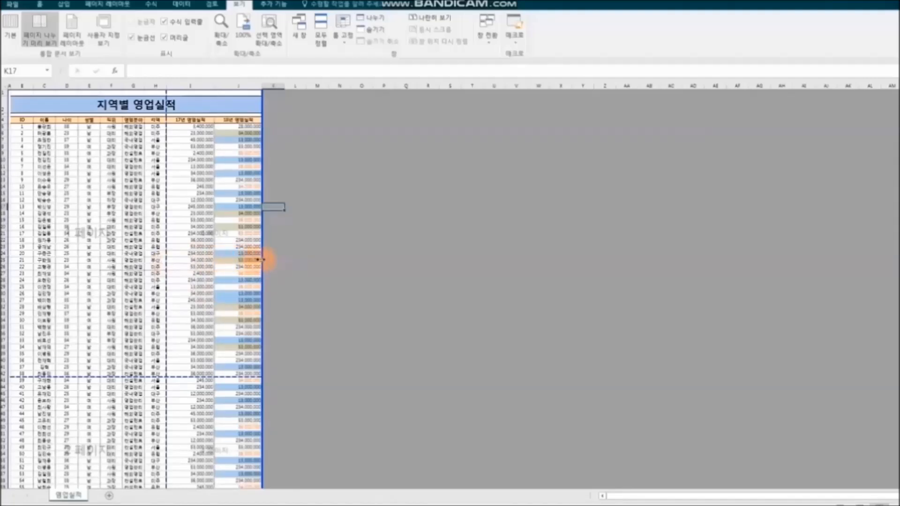
drag(287, 287, 315, 313)
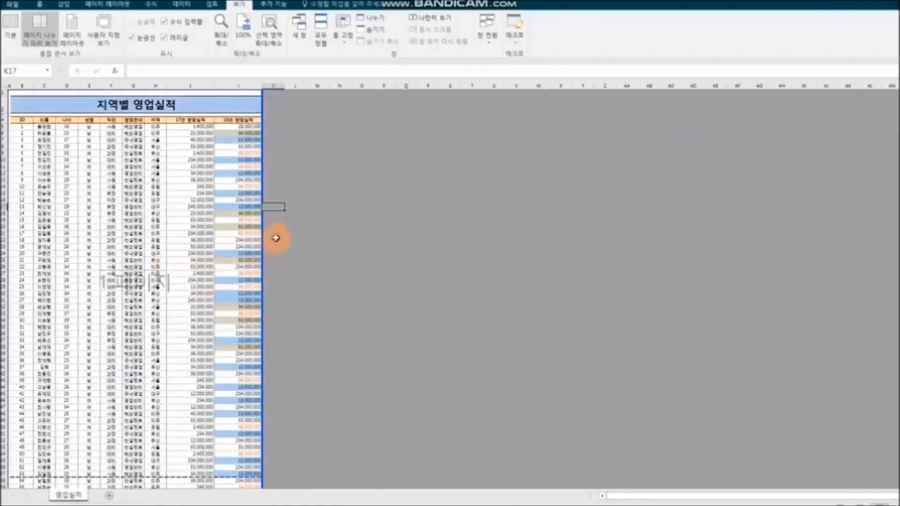
Move the horizontal page break below the table's last row so that all rows fall on one page.
scroll(350, 291, down, 4)
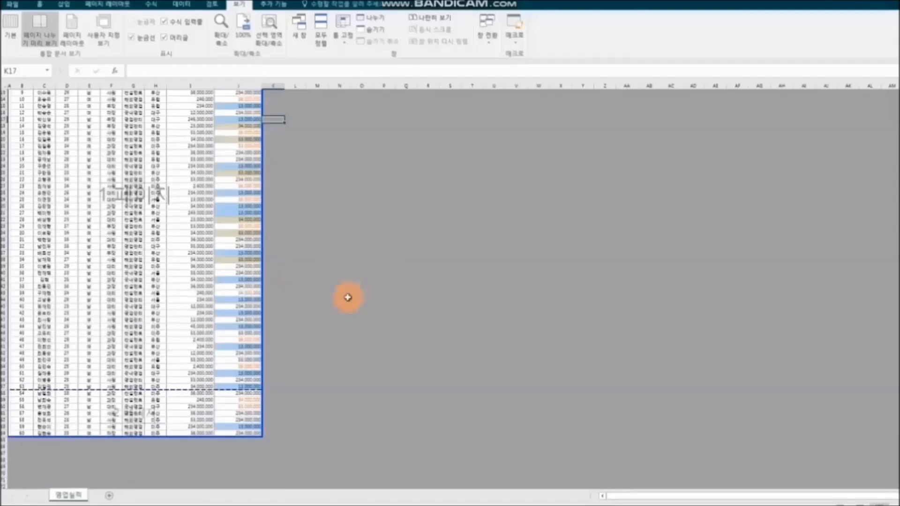
drag(169, 390, 319, 444)
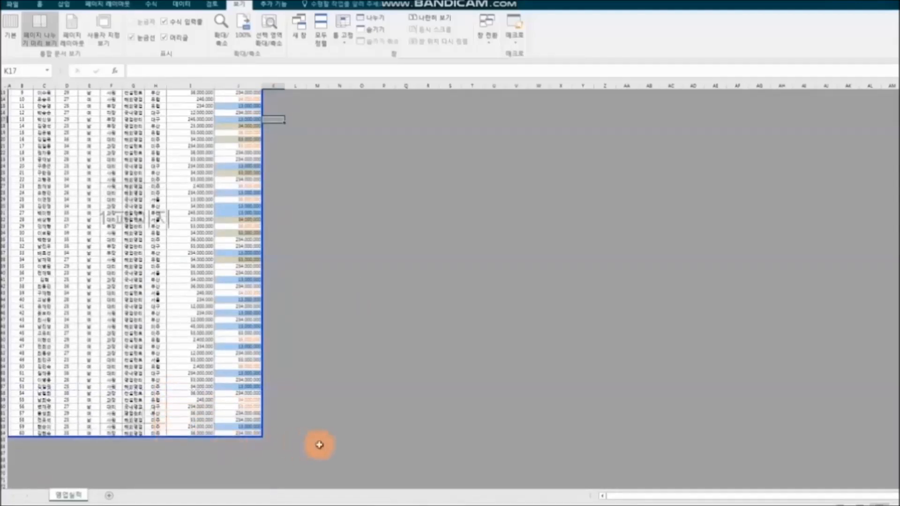
scroll(365, 430, down, 1)
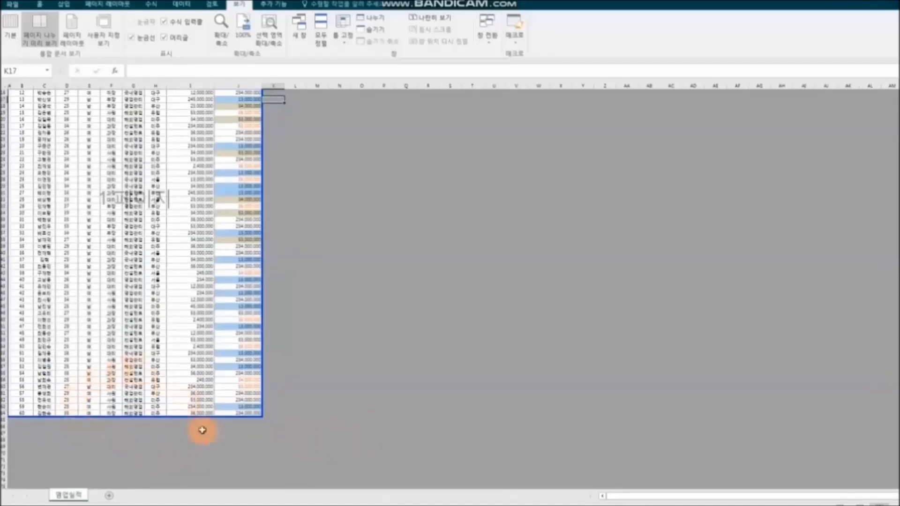
scroll(373, 413, up, 5)
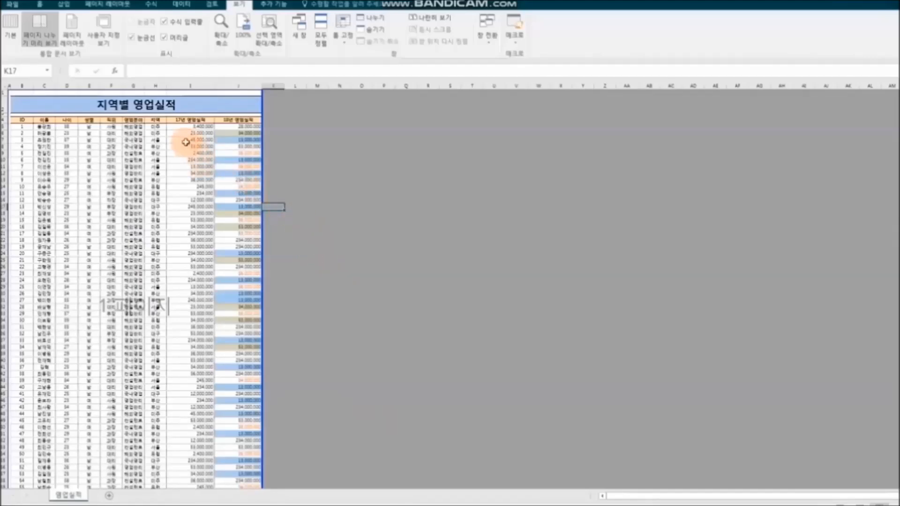
Preview the sales sheet's printout and center it both horizontally and vertically on the page.
key(ctrl+p)
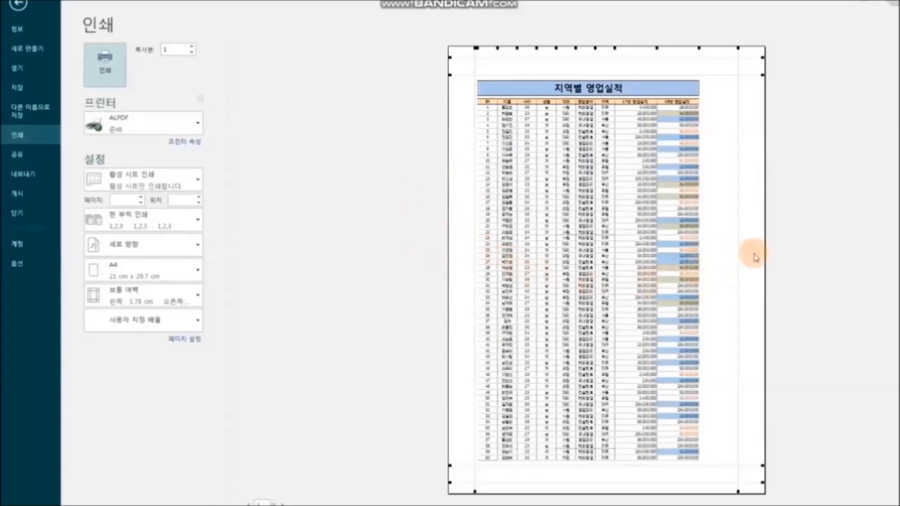
click(183, 341)
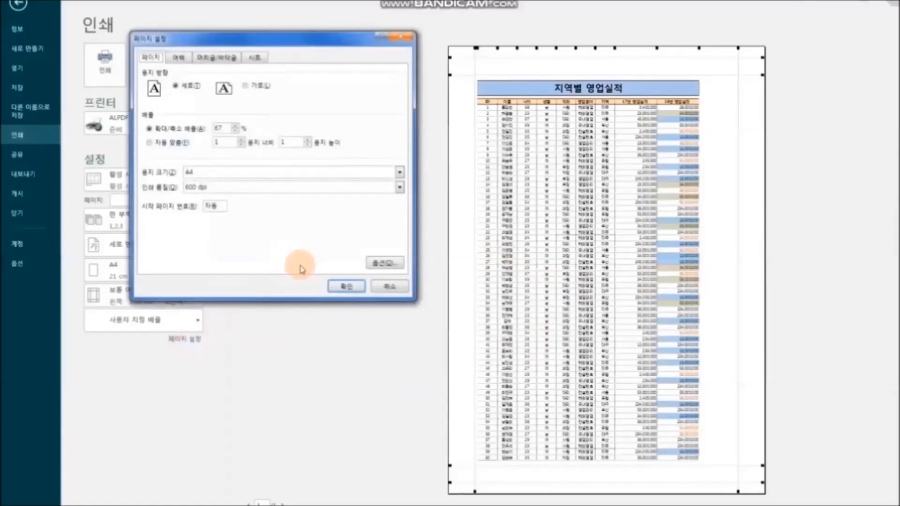
click(180, 58)
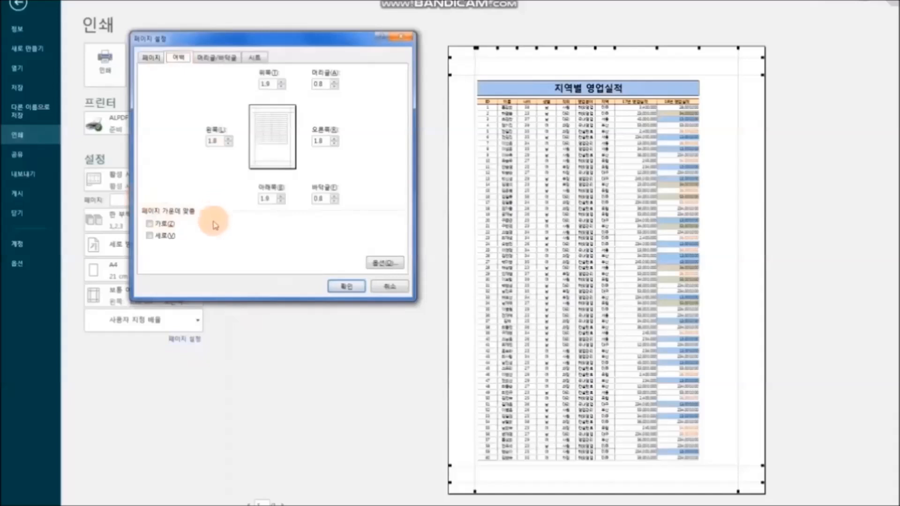
click(157, 224)
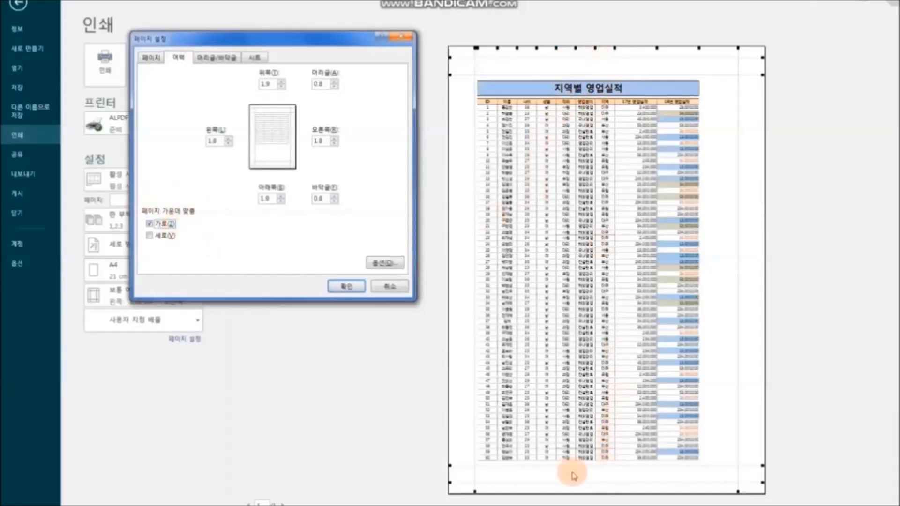
click(163, 238)
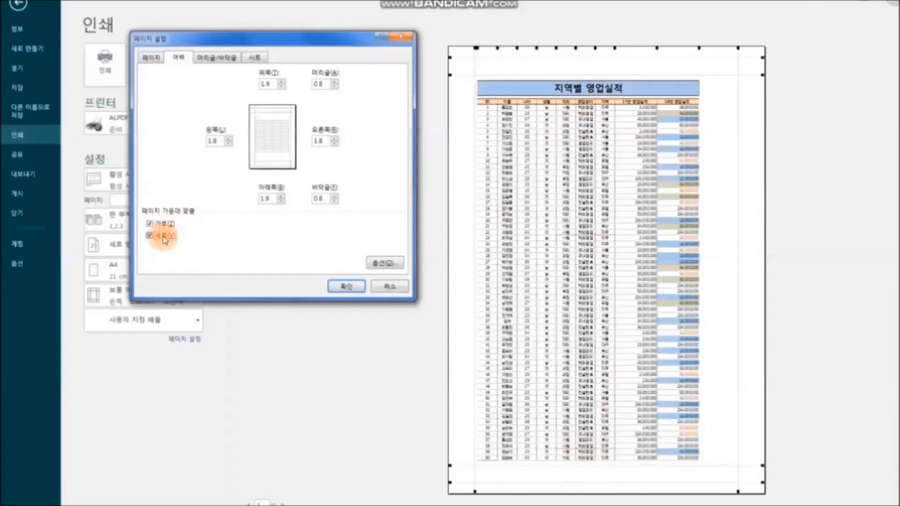
click(346, 287)
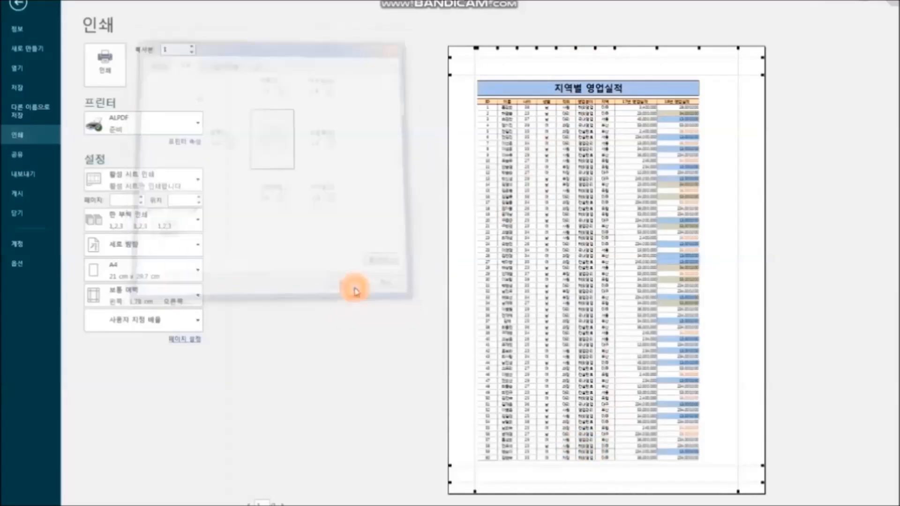